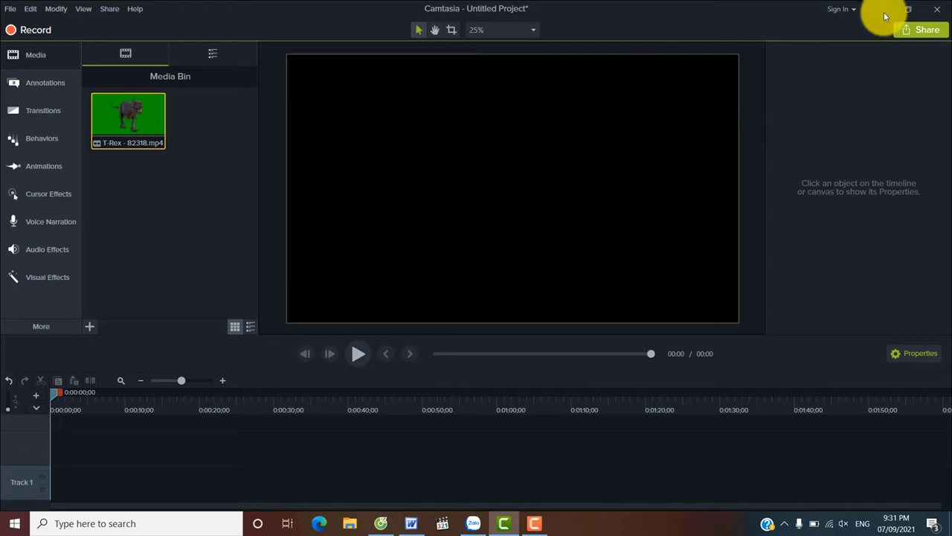
Preview the desktop video T-Rex - 82318.mp4 in full screen and close the media player.
{"action": "left_click", "coordinate": [879, 10]}
{"action": "double_click", "coordinate": [450, 147]}
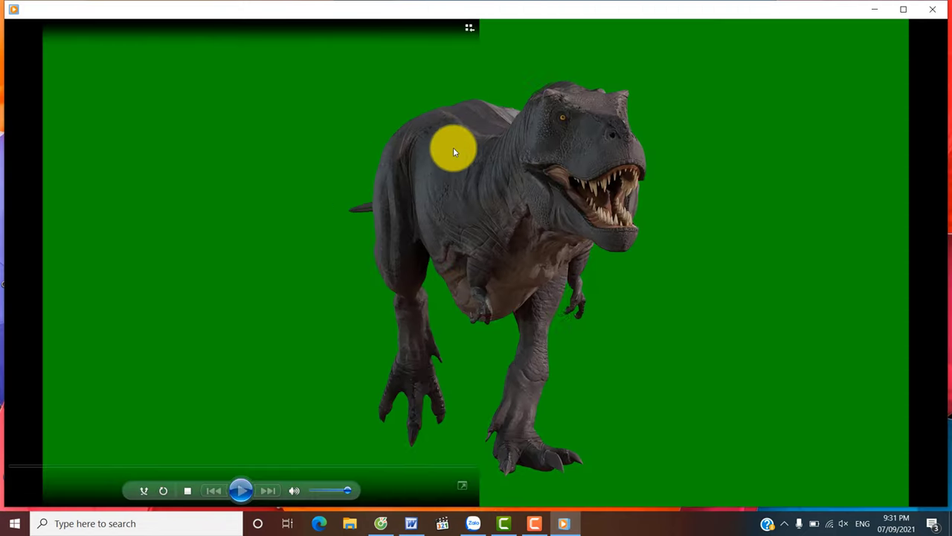
{"action": "double_click", "coordinate": [592, 292]}
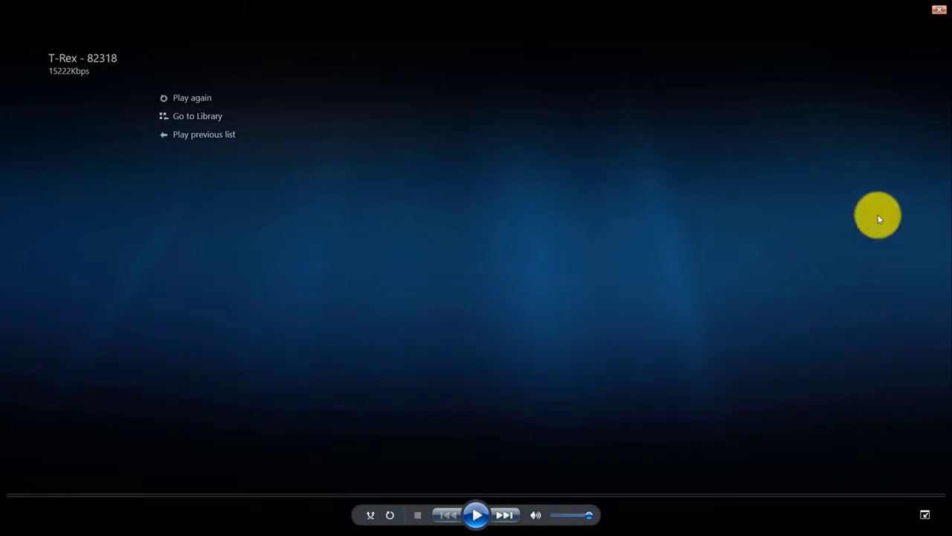
{"action": "left_click", "coordinate": [476, 515]}
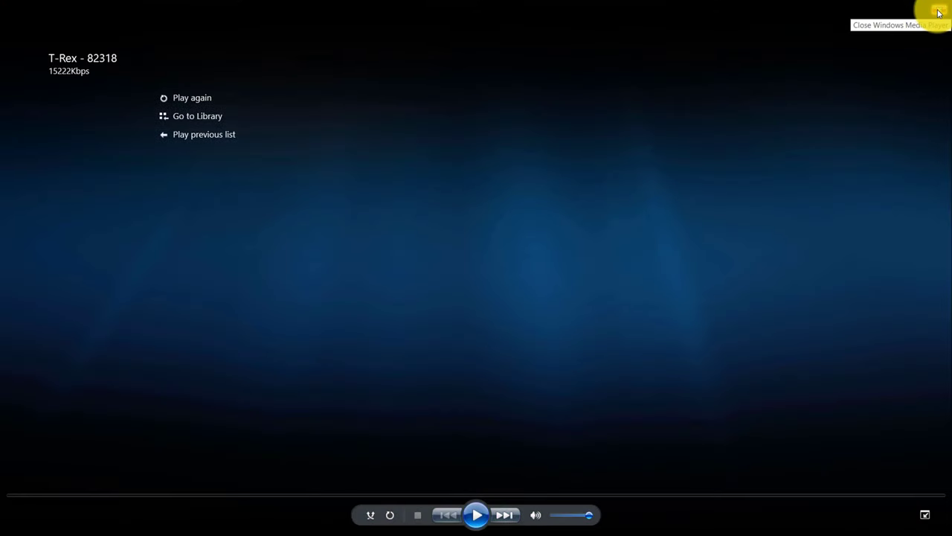
{"action": "left_click", "coordinate": [939, 13]}
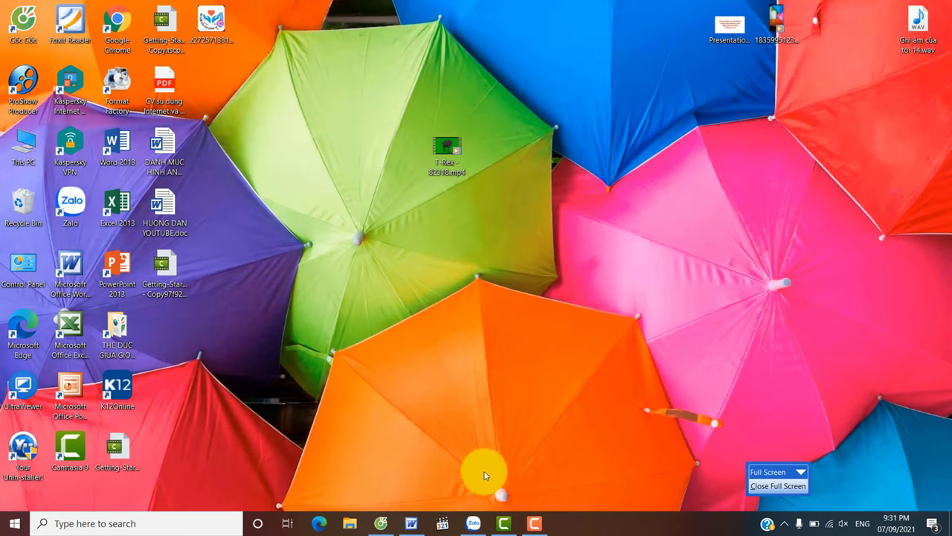
Switch back to Camtasia and place the T-Rex - 82318.mp4 clip at the start of Track 1.
{"action": "mouse_move", "coordinate": [502, 520]}
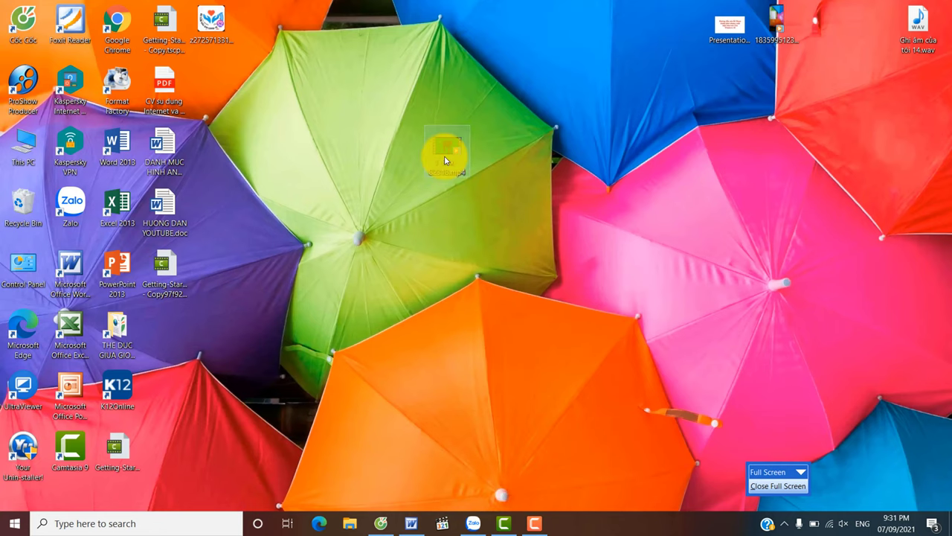
{"action": "left_click", "coordinate": [503, 523]}
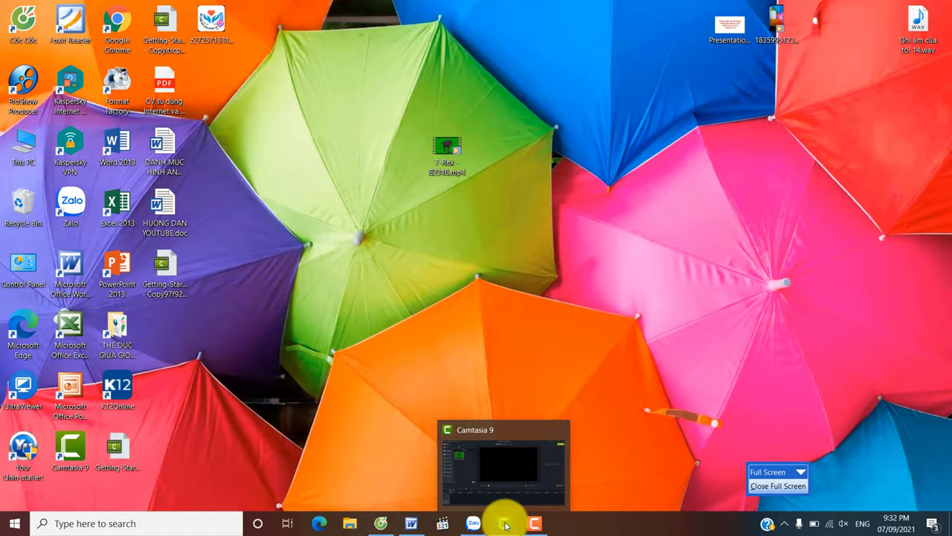
{"action": "left_click", "coordinate": [503, 521]}
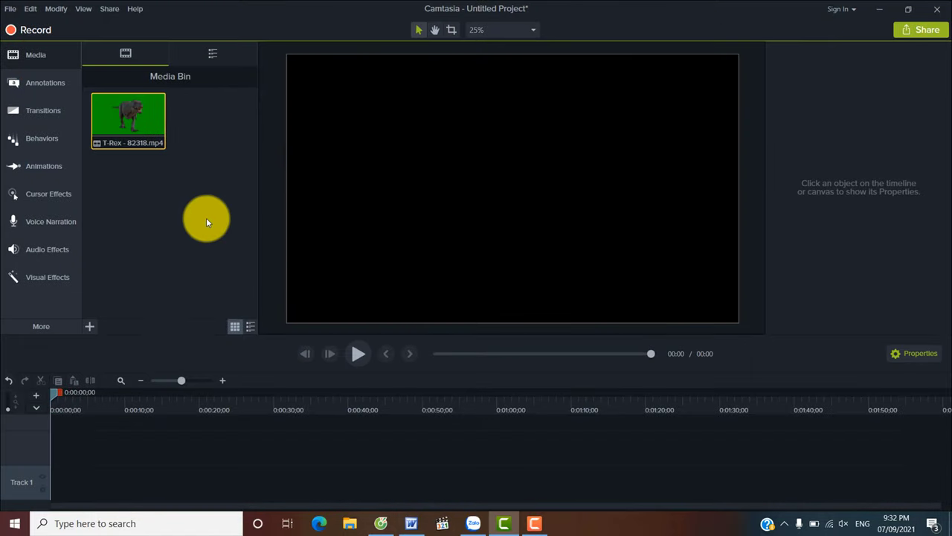
{"action": "left_click_drag", "start_coordinate": [134, 112], "coordinate": [47, 498]}
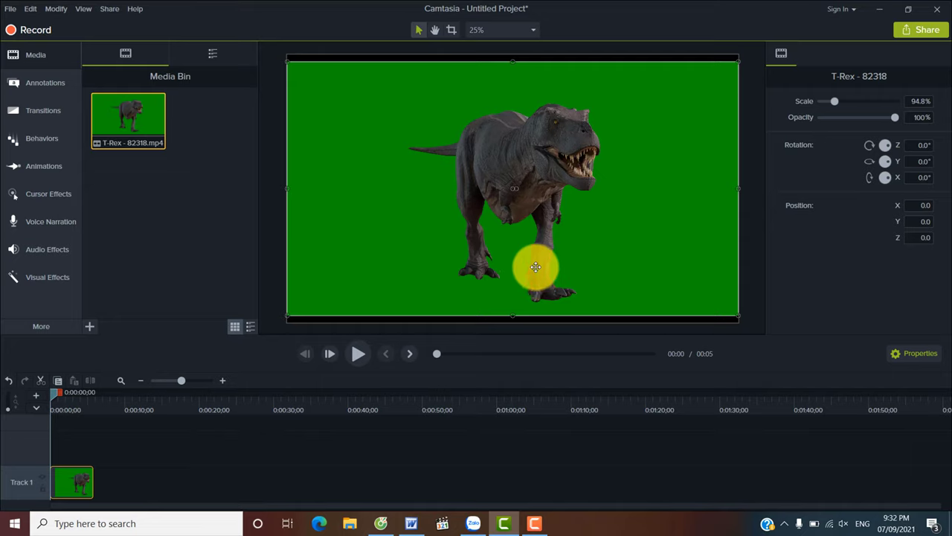
{"action": "left_click", "coordinate": [195, 463]}
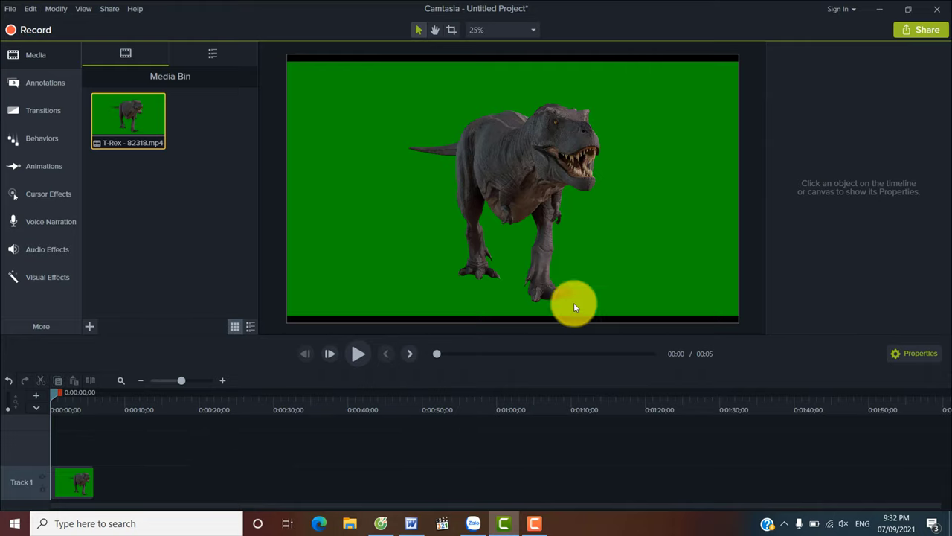
{"action": "left_click", "coordinate": [528, 31]}
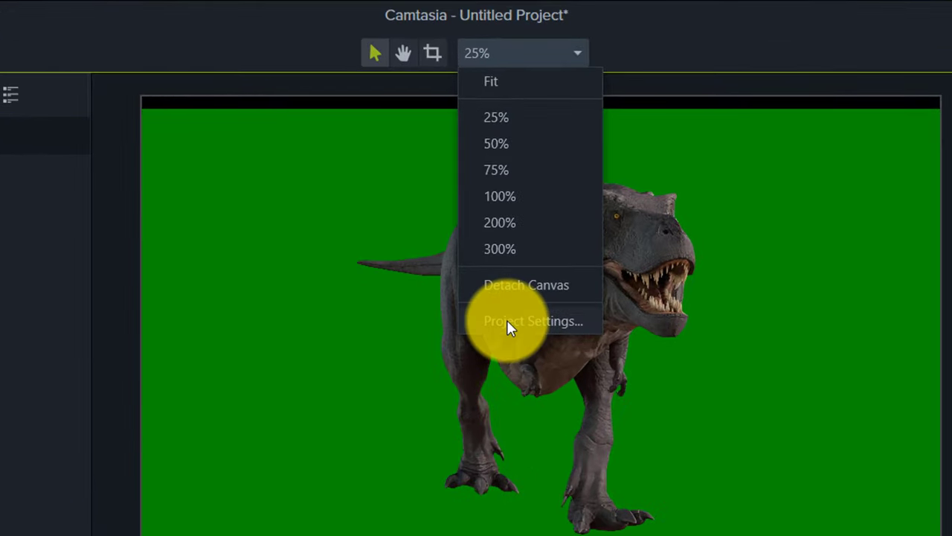
{"action": "left_click", "coordinate": [507, 321]}
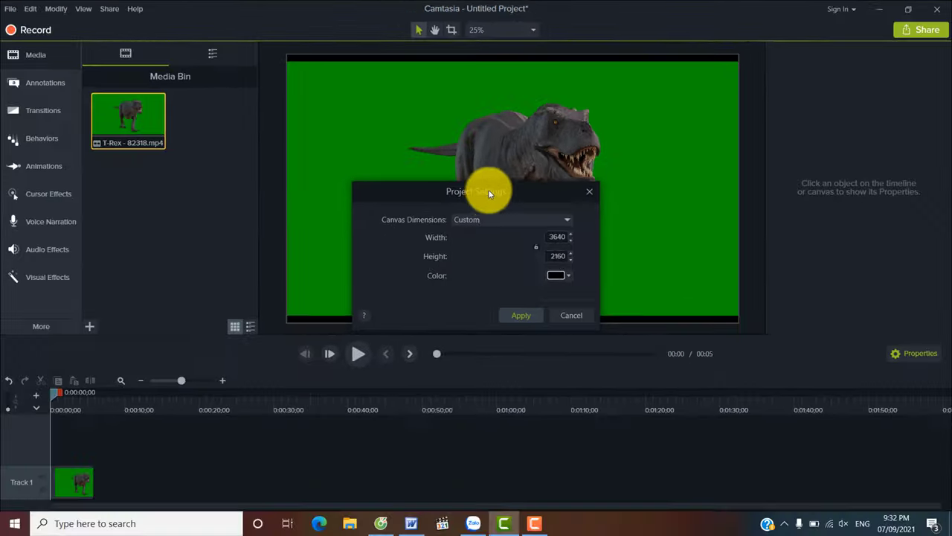
{"action": "left_click", "coordinate": [506, 220]}
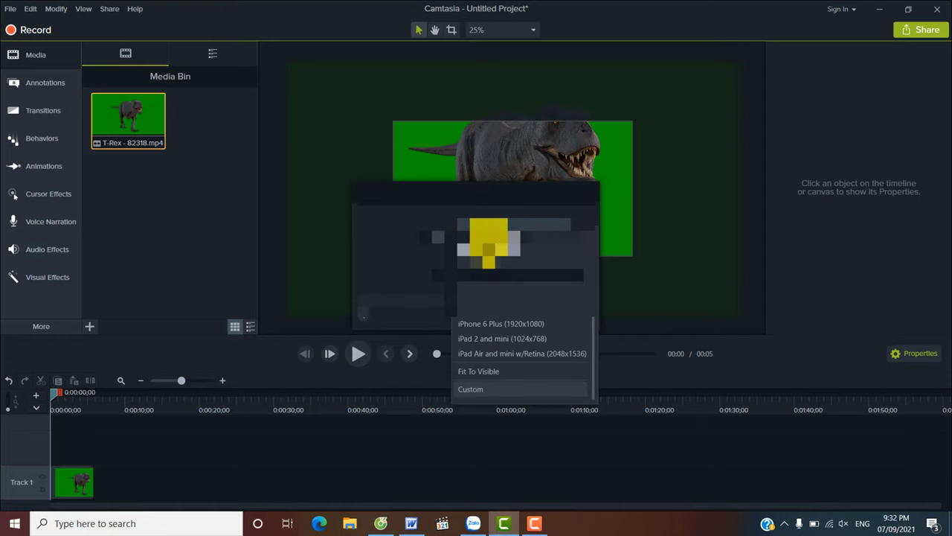
{"action": "left_click", "coordinate": [489, 238]}
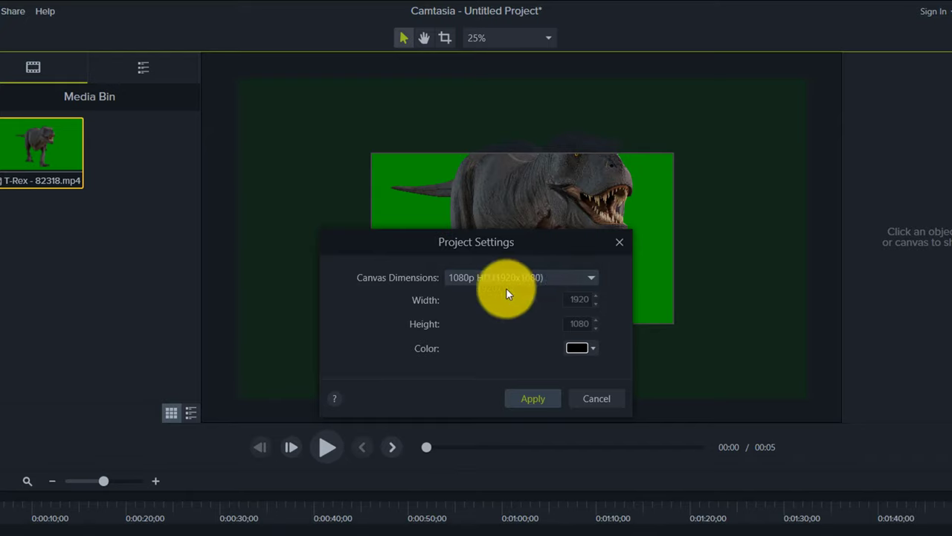
{"action": "left_click", "coordinate": [525, 279]}
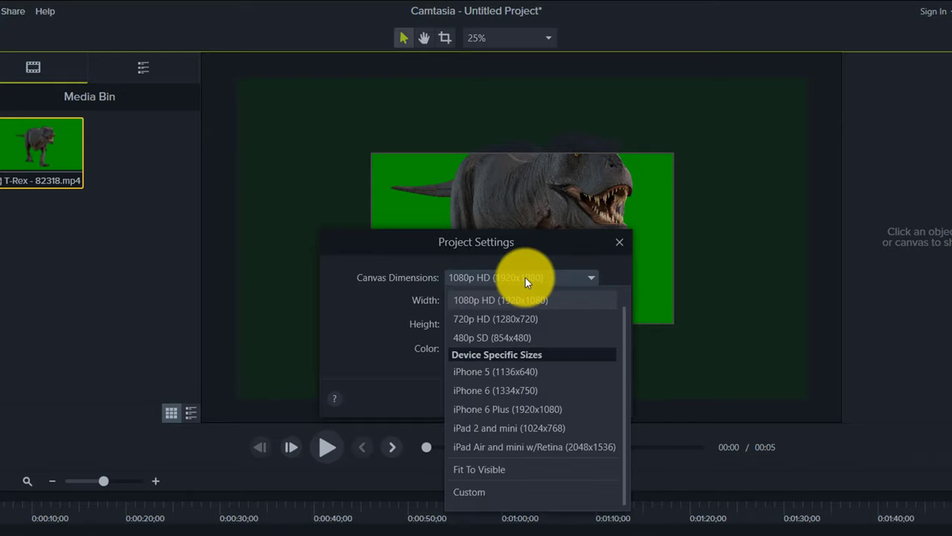
{"action": "left_click", "coordinate": [475, 493]}
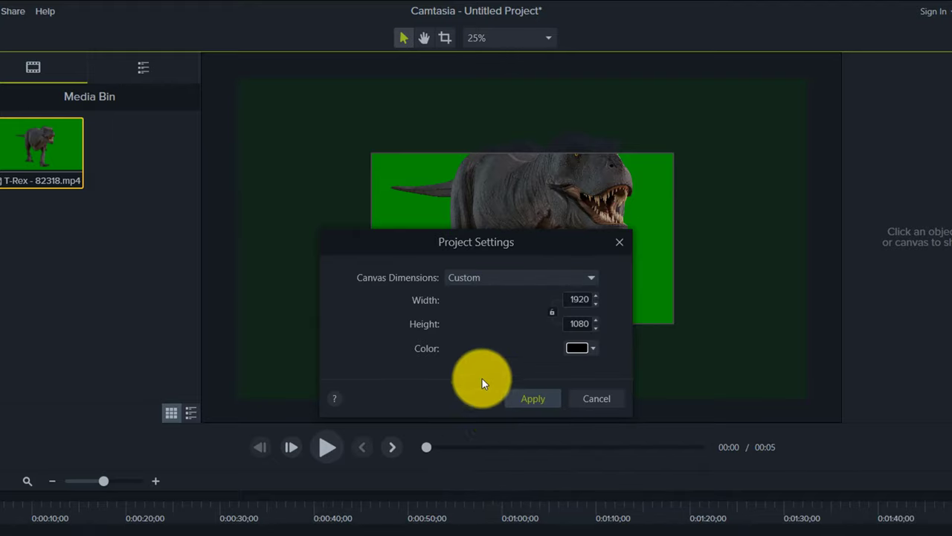
{"action": "left_click", "coordinate": [583, 298]}
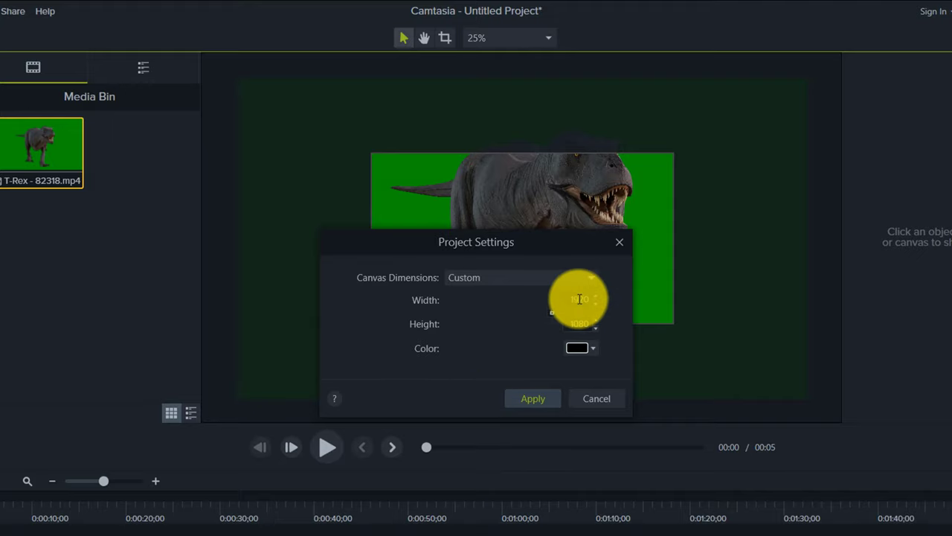
{"action": "left_click", "coordinate": [578, 323]}
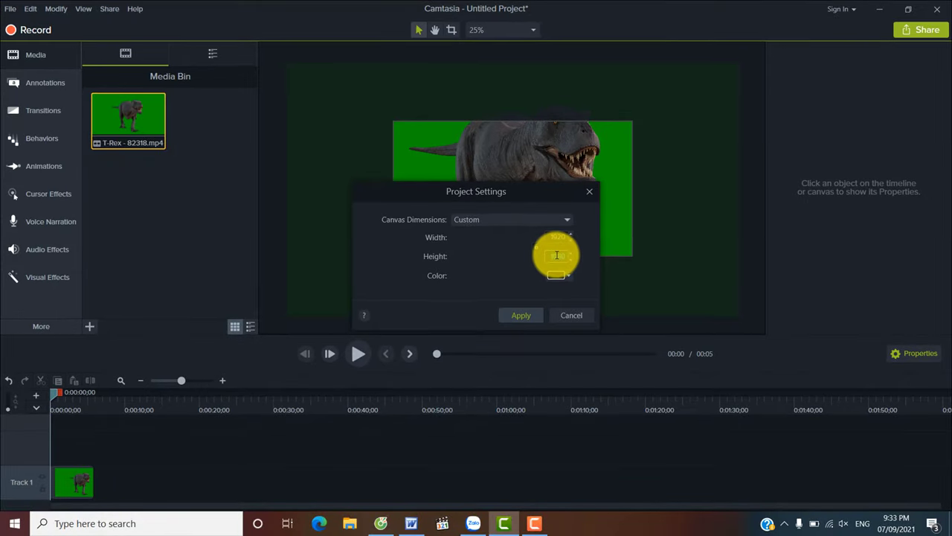
Review the 4K resolution definition in the Word document and discard the pending canvas settings in Camtasia.
{"action": "left_click", "coordinate": [412, 524]}
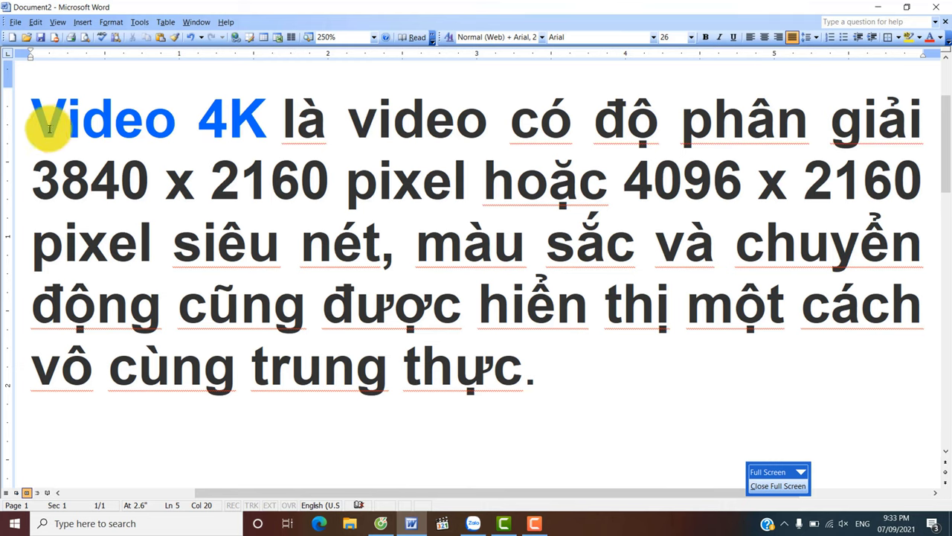
{"action": "left_click_drag", "start_coordinate": [33, 115], "coordinate": [383, 248]}
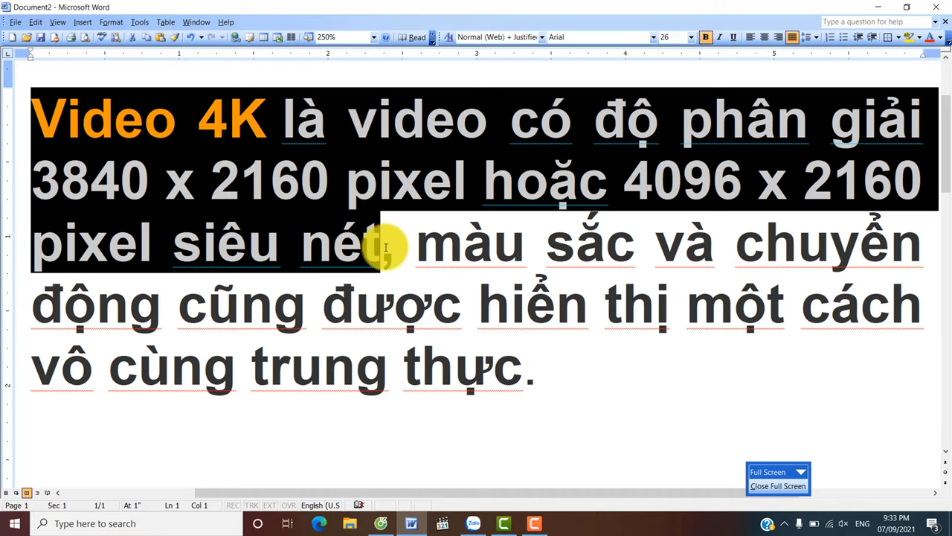
{"action": "left_click", "coordinate": [878, 8]}
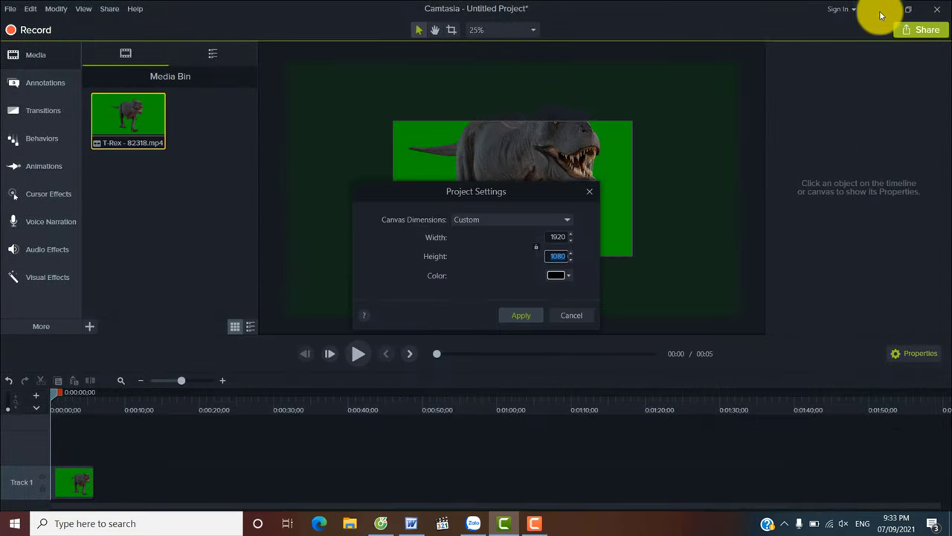
{"action": "key", "text": "Escape"}
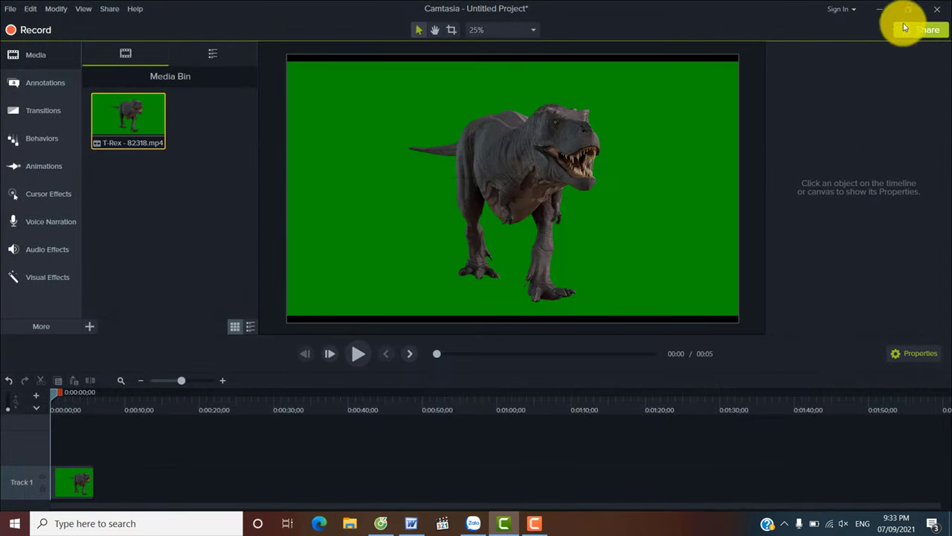
Check the frame width and height of the desktop file T-Rex - 82318.mp4 in its detailed properties.
{"action": "left_click", "coordinate": [877, 9]}
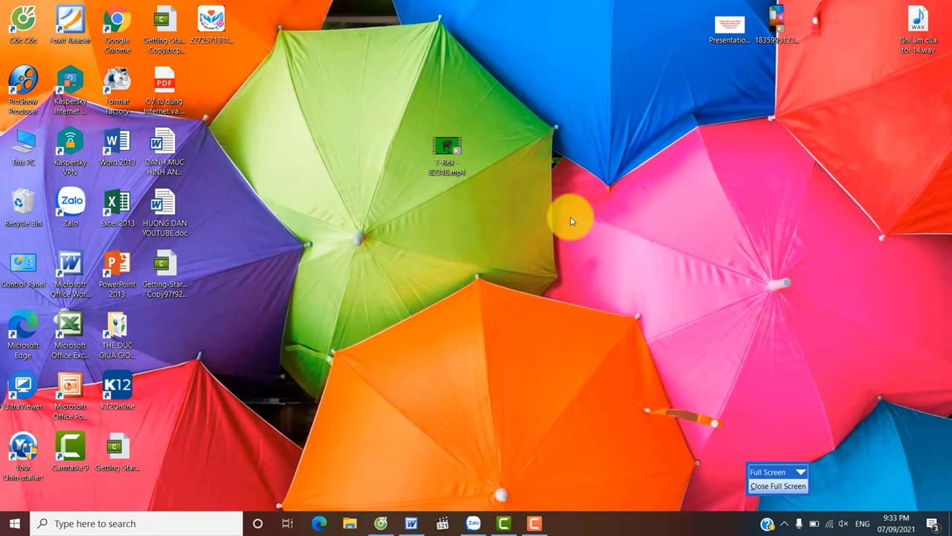
{"action": "right_click", "coordinate": [444, 154]}
{"action": "left_click", "coordinate": [435, 498]}
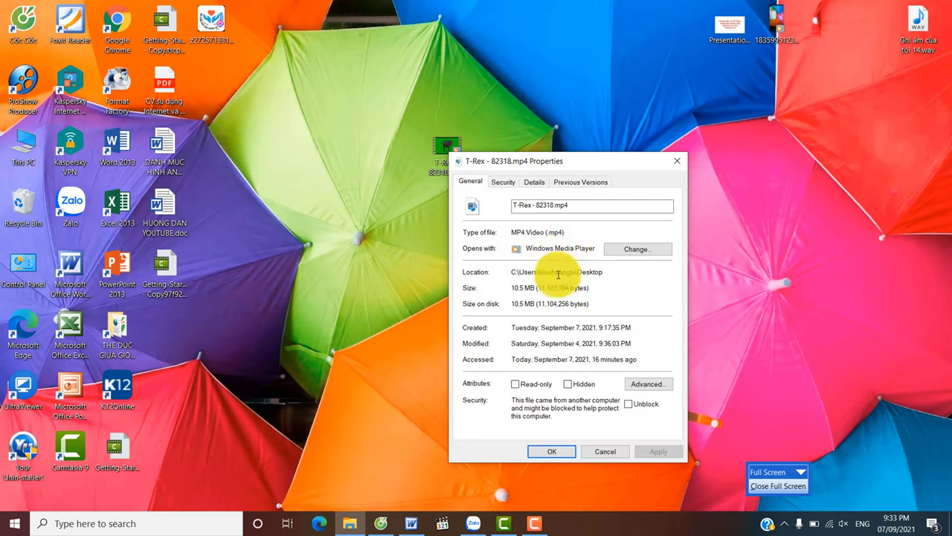
{"action": "left_click", "coordinate": [535, 183]}
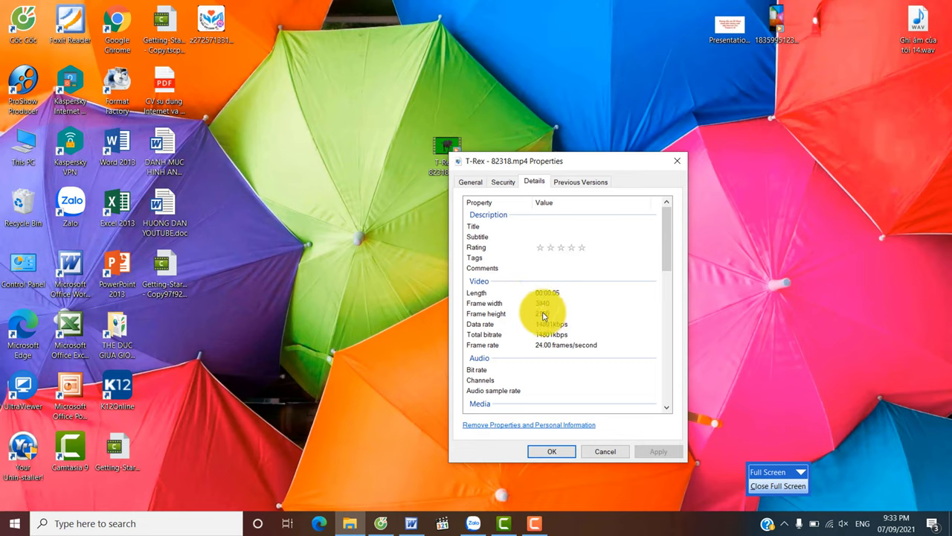
{"action": "left_click", "coordinate": [549, 452]}
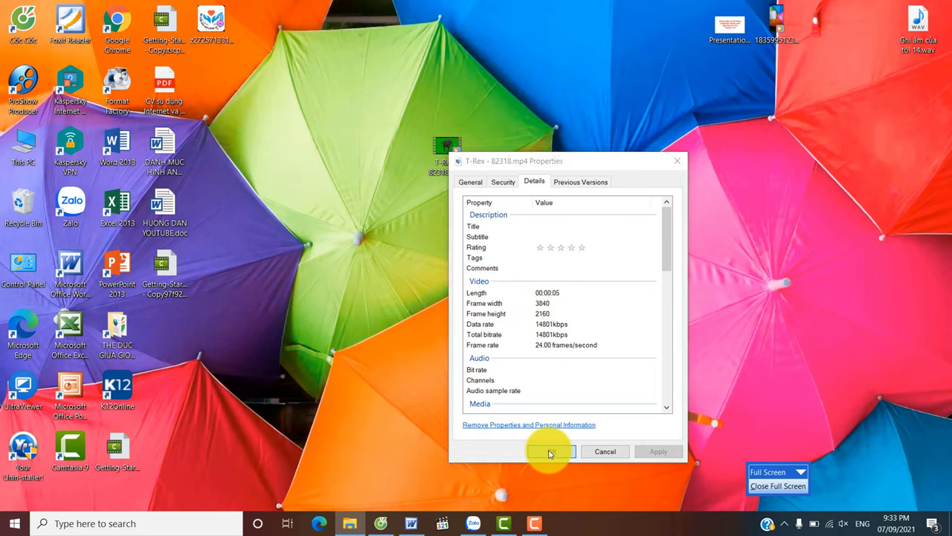
Return to Camtasia and set the custom canvas width to 3840, consulting the 4K definition in Word, and apply the project settings.
{"action": "left_click", "coordinate": [504, 523]}
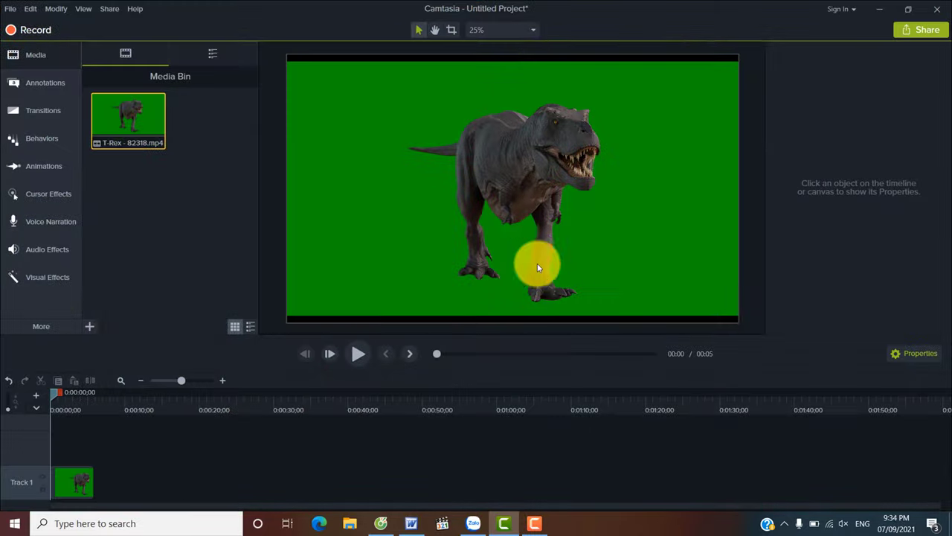
{"action": "left_click", "coordinate": [496, 32]}
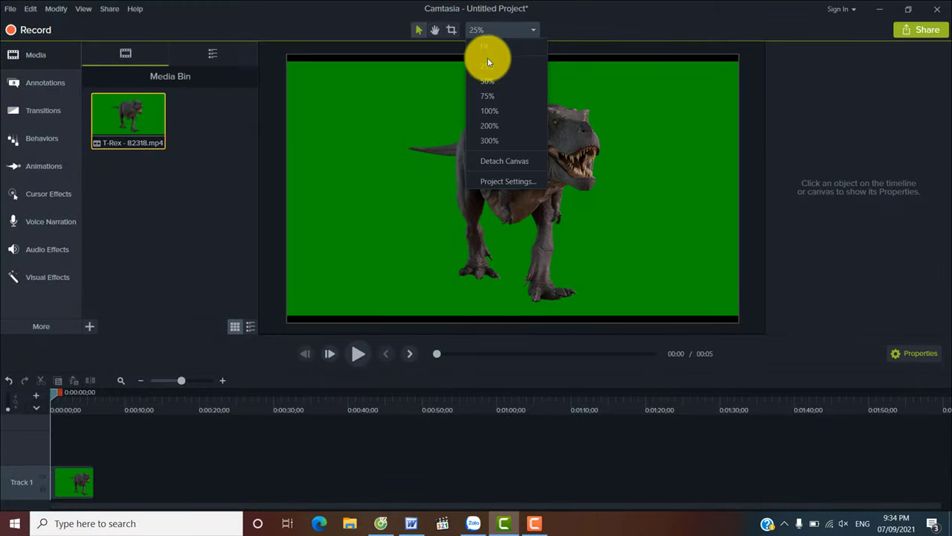
{"action": "left_click", "coordinate": [504, 182]}
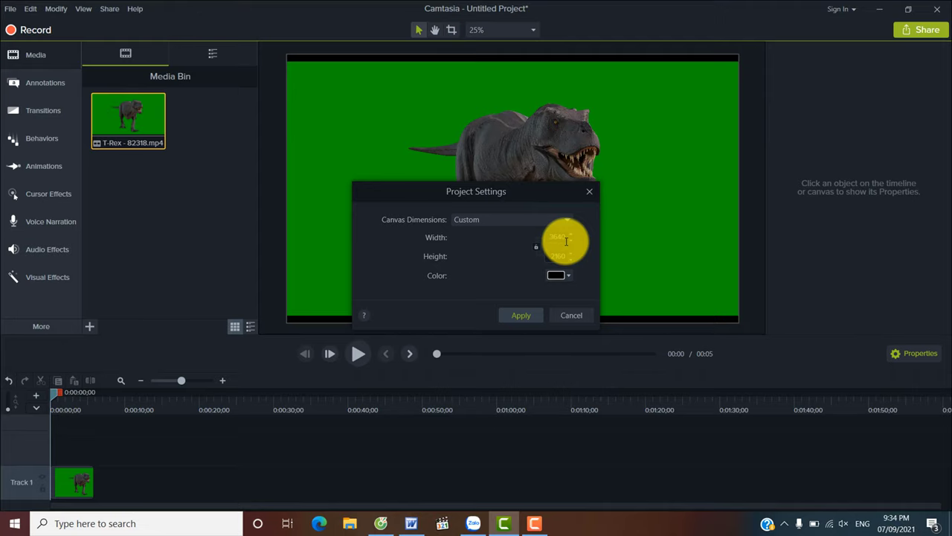
{"action": "left_click", "coordinate": [412, 523]}
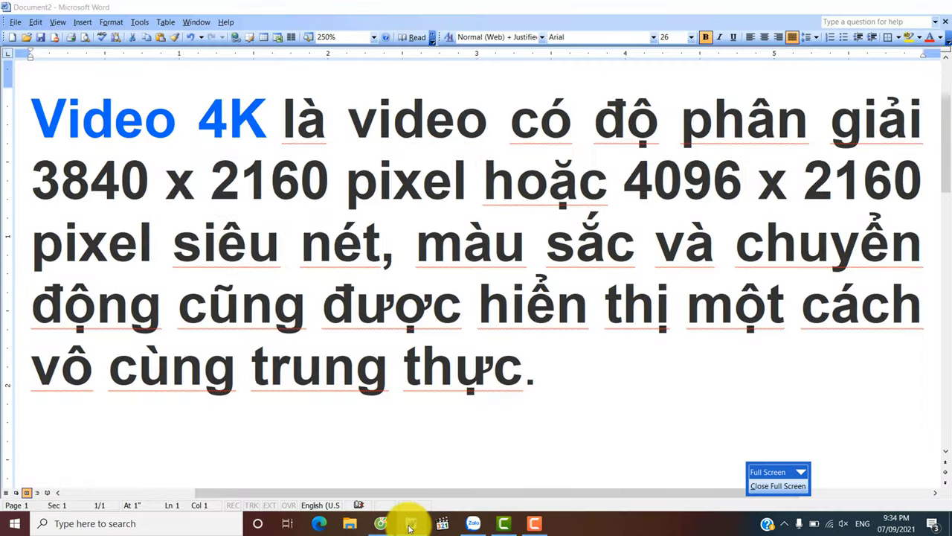
{"action": "left_click", "coordinate": [410, 524]}
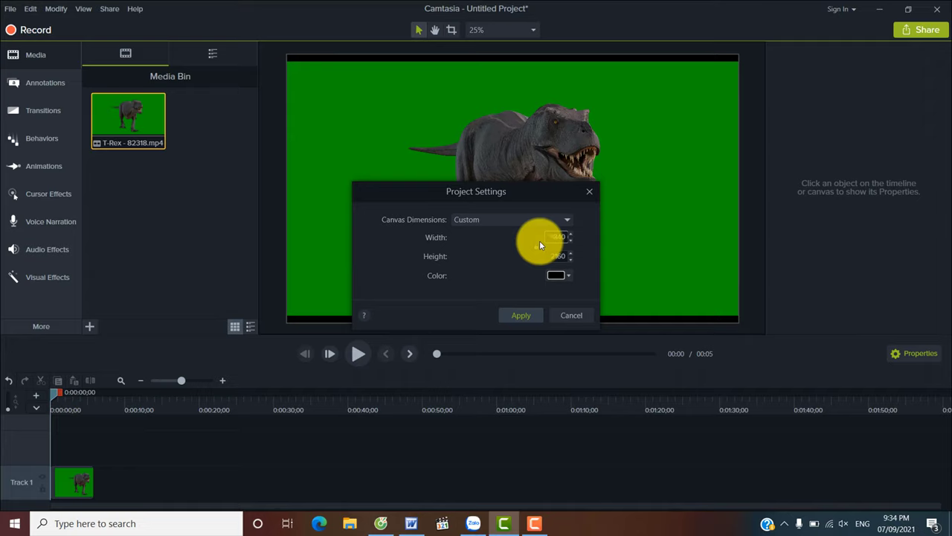
{"action": "left_click", "coordinate": [518, 316]}
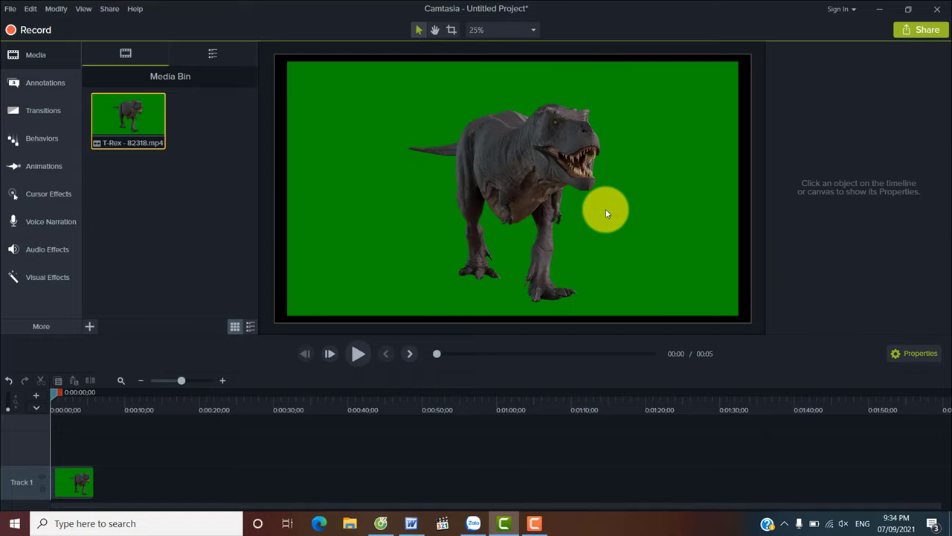
Enlarge the T-Rex clip to 100% scale so it fills the whole canvas from corner to corner.
{"action": "left_click", "coordinate": [565, 227]}
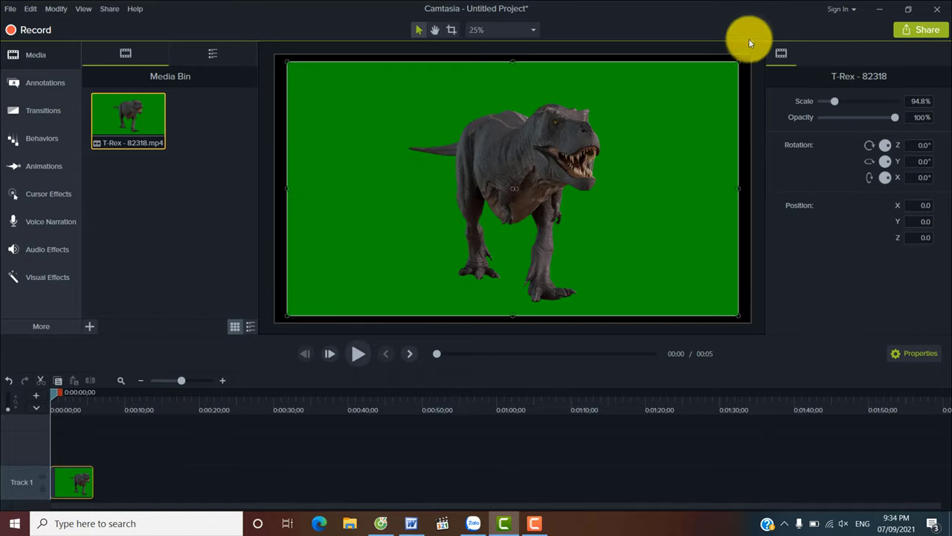
{"action": "left_click_drag", "start_coordinate": [739, 59], "coordinate": [749, 56]}
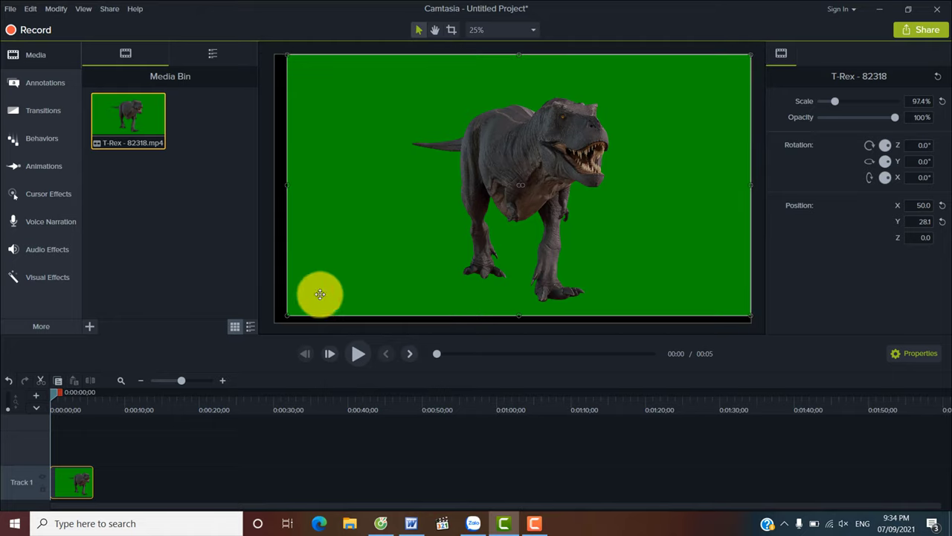
{"action": "left_click_drag", "start_coordinate": [287, 313], "coordinate": [273, 320]}
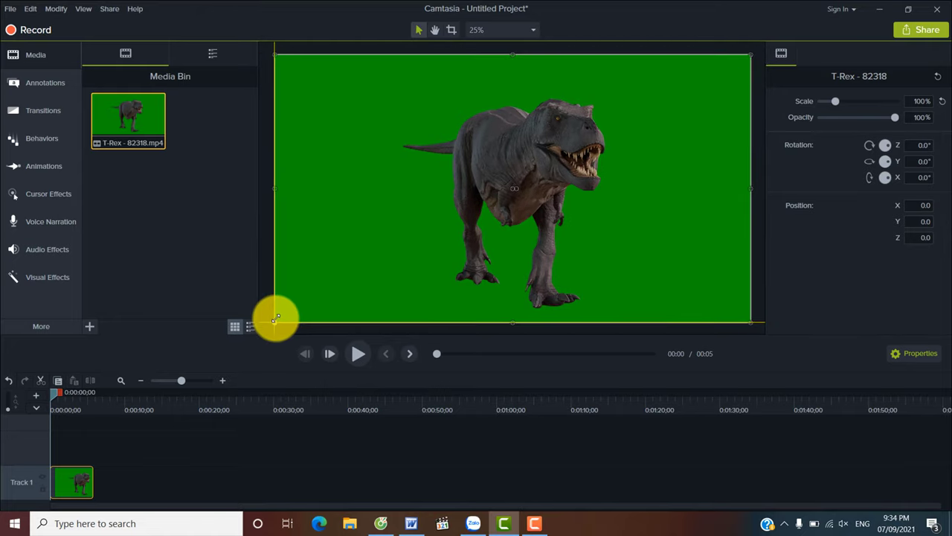
Start a new custom production of the project in the MP4 - Smart Player (HTML5) format.
{"action": "left_click", "coordinate": [921, 30]}
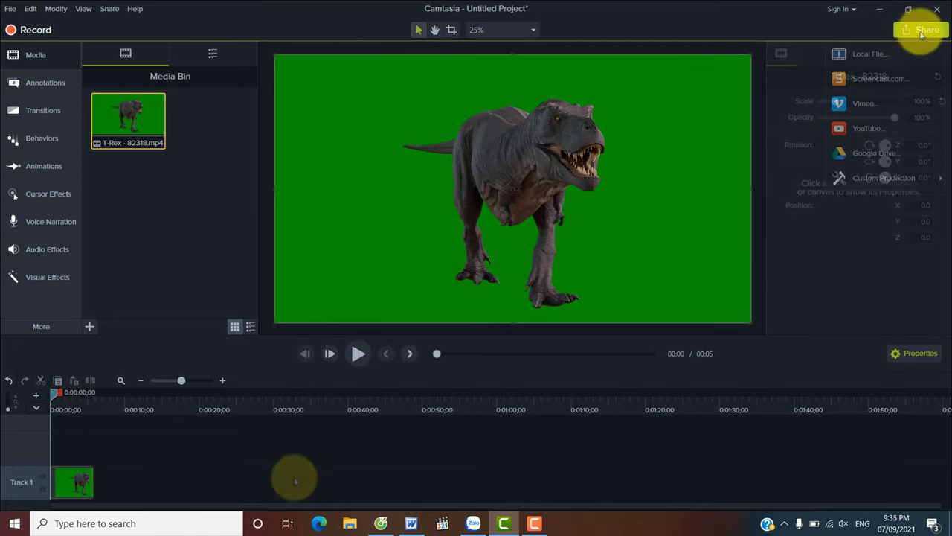
{"action": "mouse_move", "coordinate": [853, 188]}
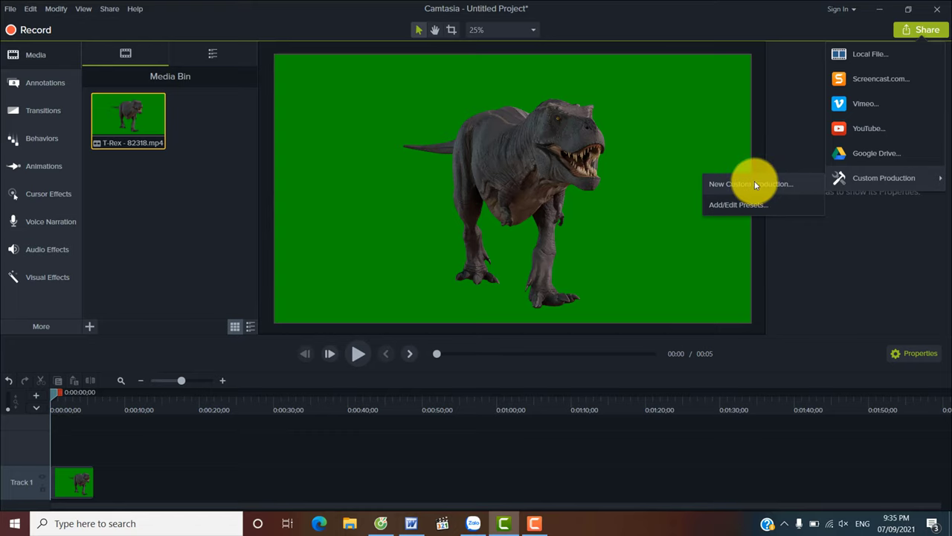
{"action": "left_click", "coordinate": [756, 185]}
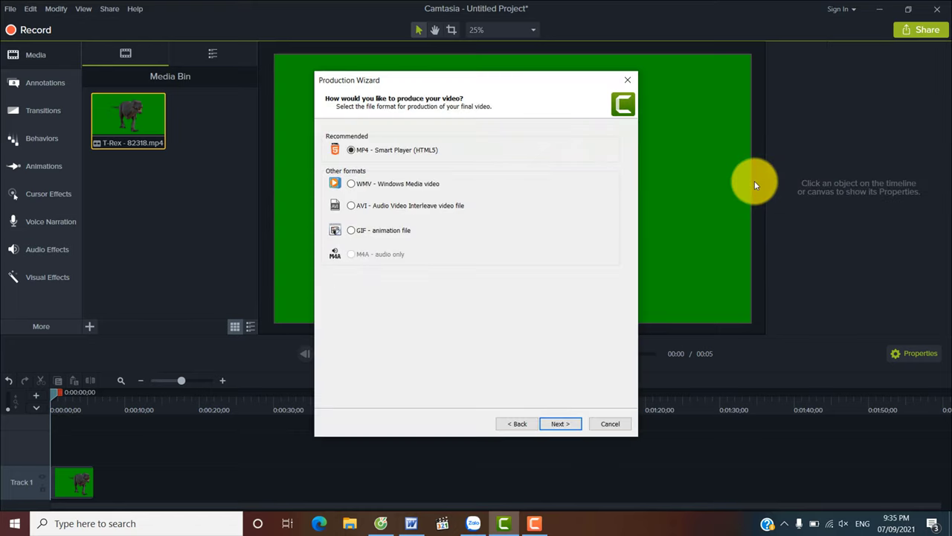
{"action": "left_click", "coordinate": [561, 425]}
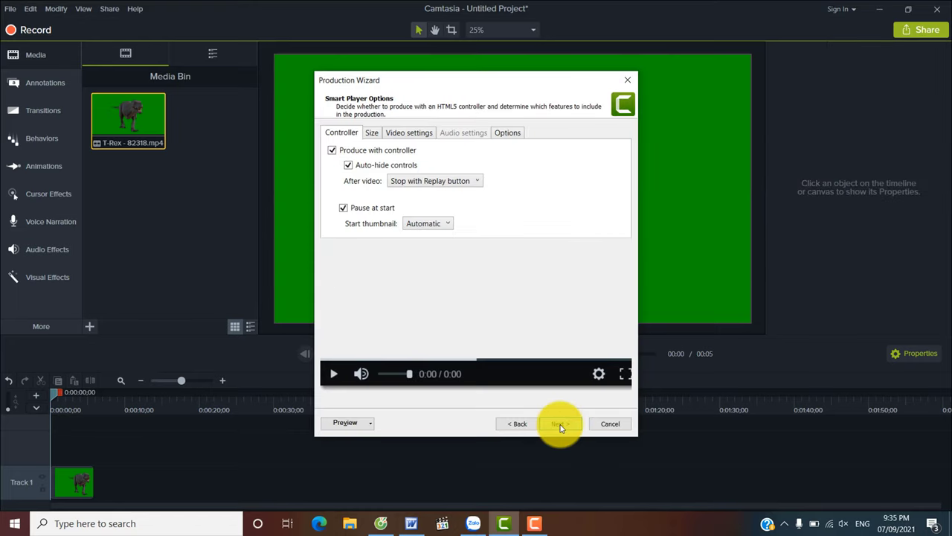
Turn off Produce with controller in the Smart Player options.
{"action": "left_click", "coordinate": [331, 150]}
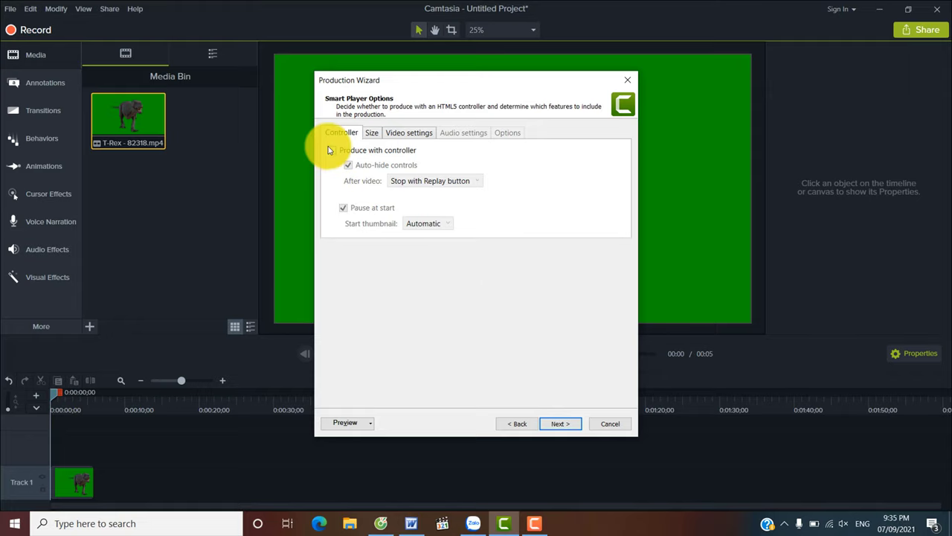
{"action": "left_click", "coordinate": [332, 150]}
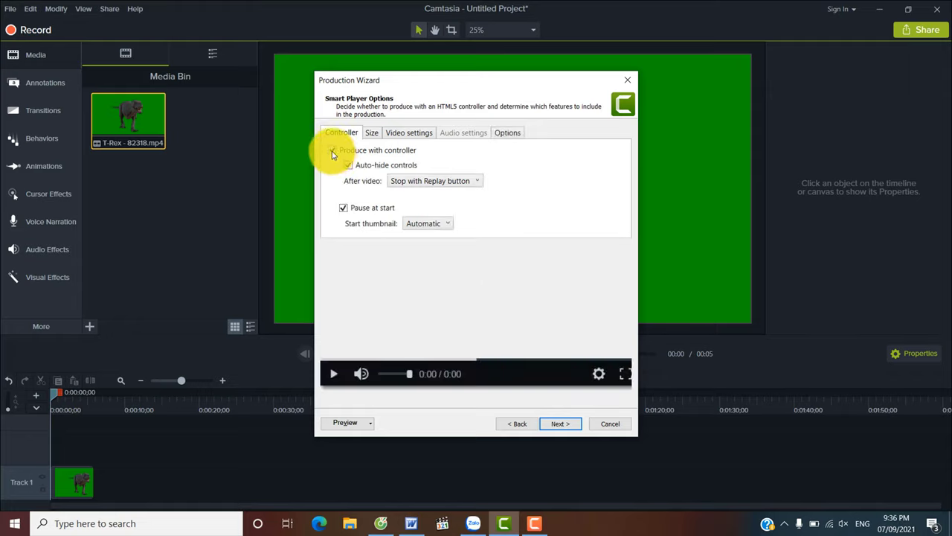
{"action": "left_click", "coordinate": [332, 150]}
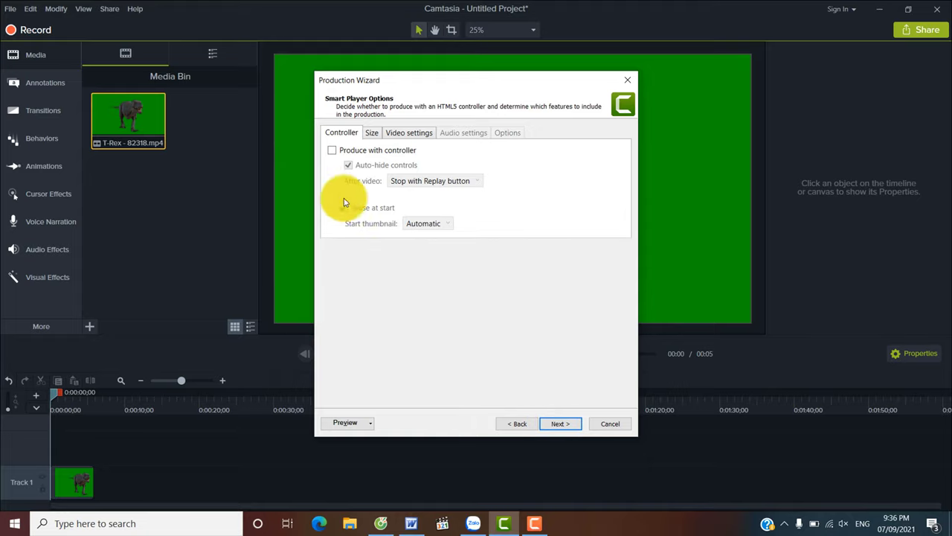
{"action": "left_click", "coordinate": [332, 150]}
{"action": "left_click", "coordinate": [332, 150]}
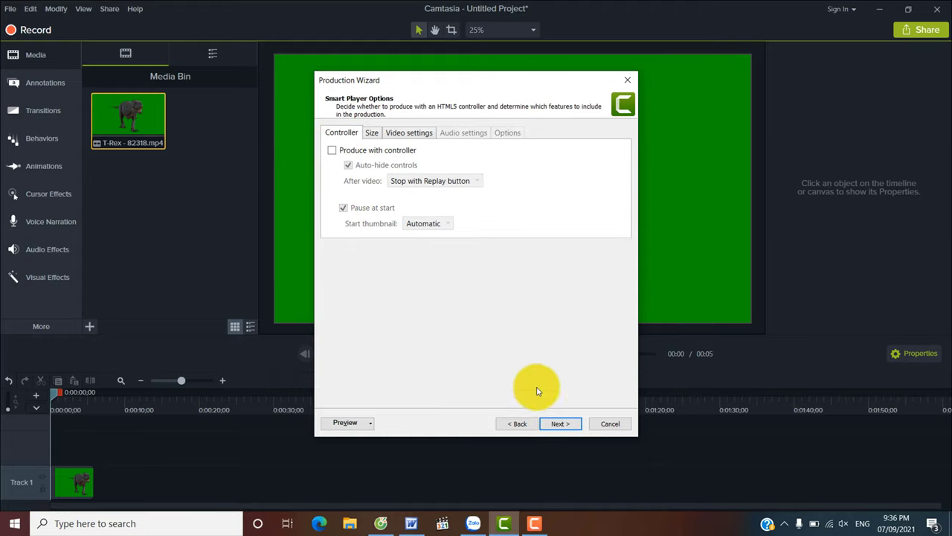
Accept the video options without a watermark and produce the video under the name 4k in folder D:.
{"action": "left_click", "coordinate": [563, 426]}
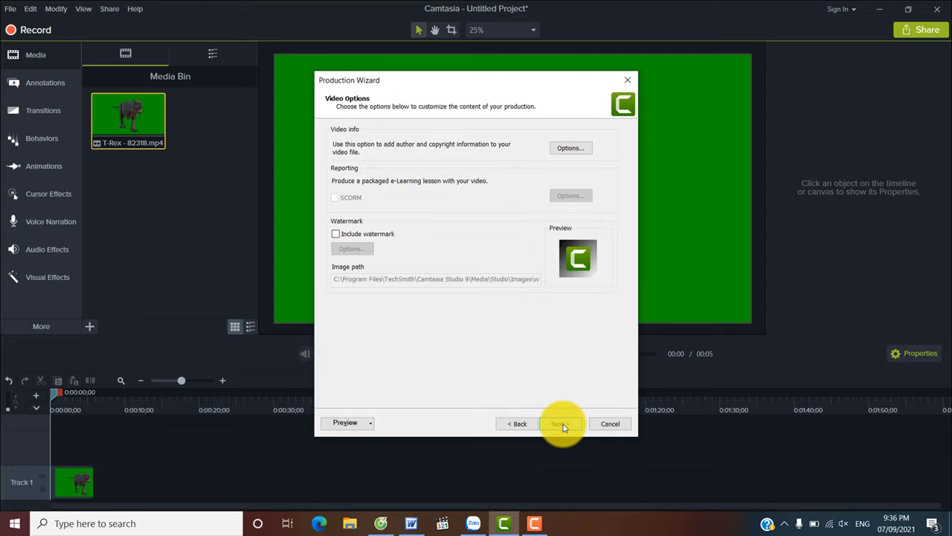
{"action": "left_click", "coordinate": [563, 424]}
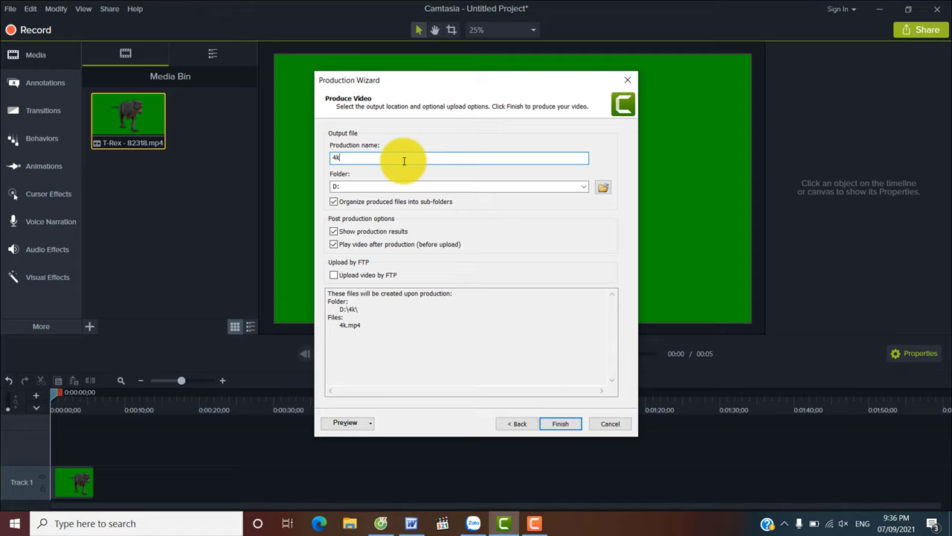
{"action": "left_click", "coordinate": [562, 424]}
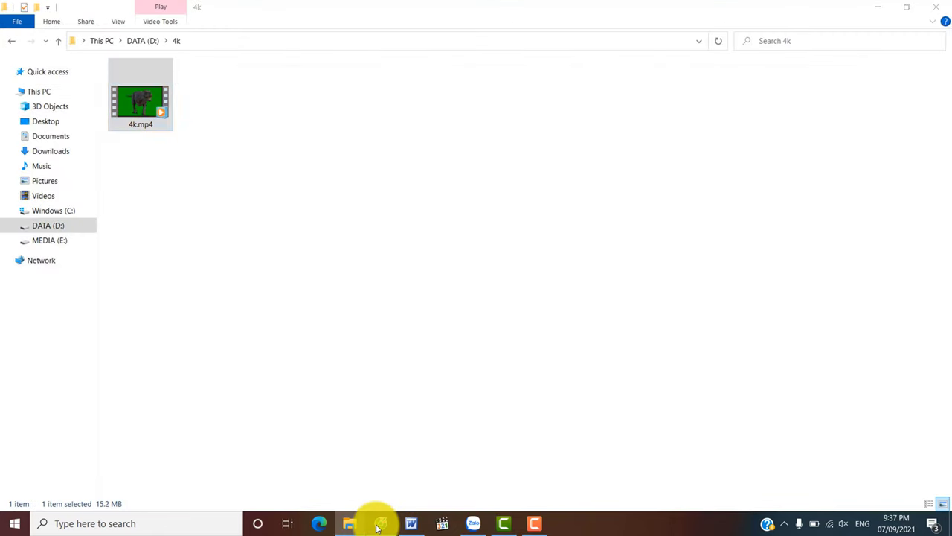
Switch to the Cốc Cốc browser, review the playback quality options of the YouTube wild animals video, and return to Camtasia.
{"action": "left_click", "coordinate": [379, 523]}
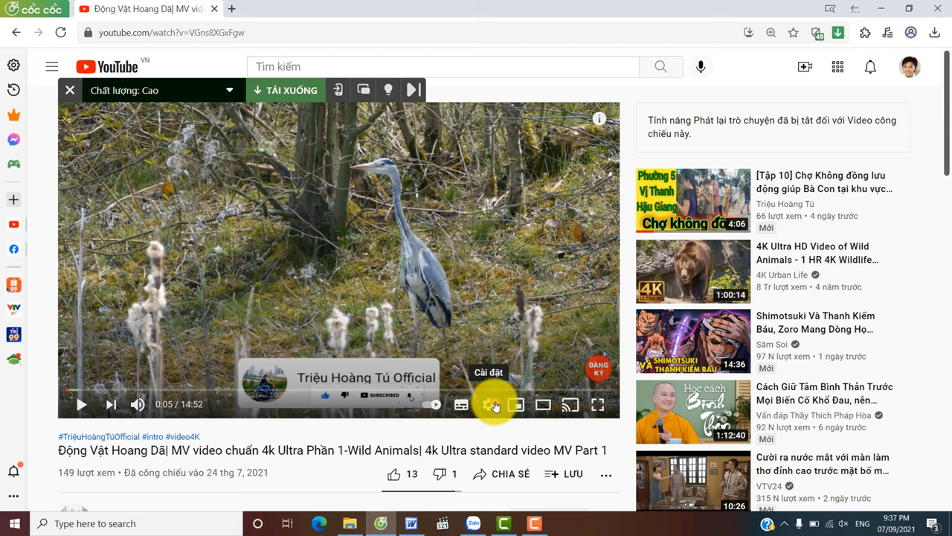
{"action": "left_click", "coordinate": [489, 404]}
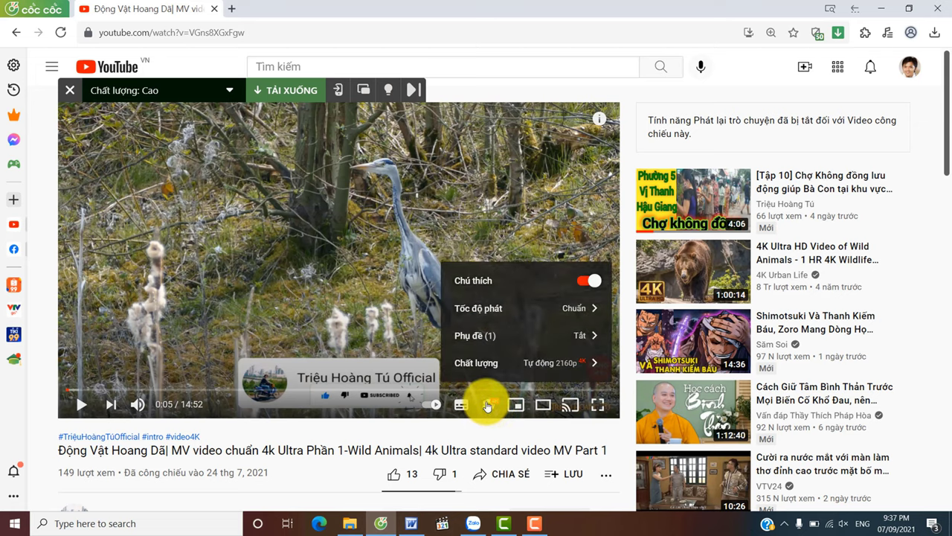
{"action": "left_click", "coordinate": [506, 370]}
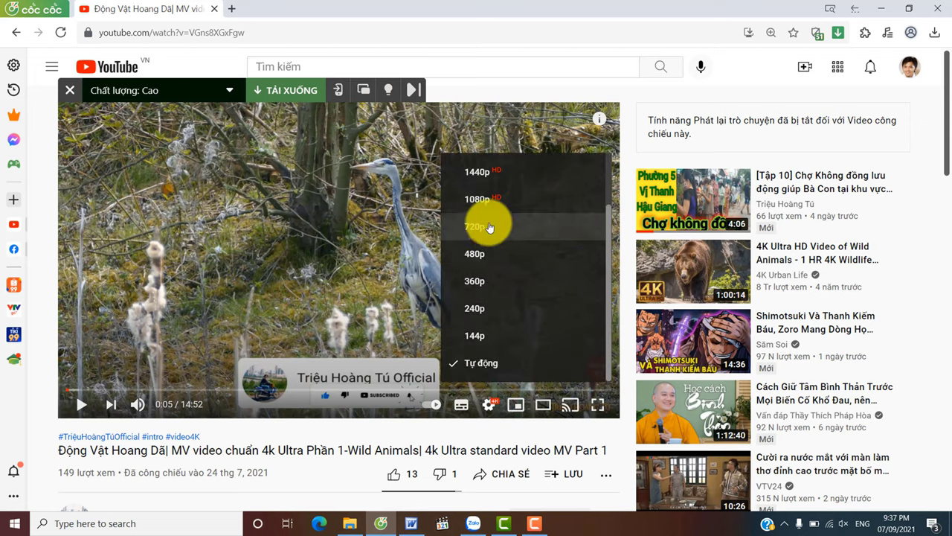
{"action": "scroll", "coordinate": [500, 218], "scroll_direction": "up", "scroll_amount": 2}
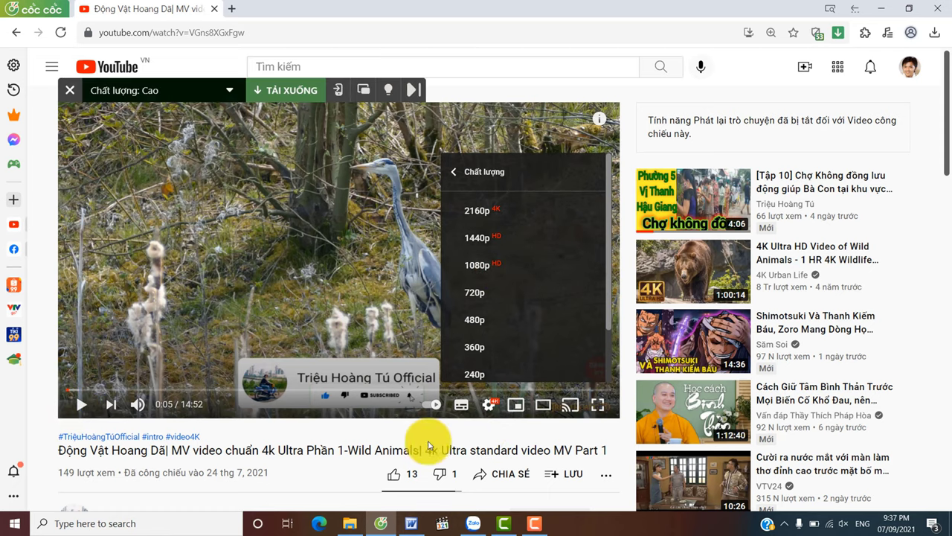
{"action": "left_click", "coordinate": [457, 430]}
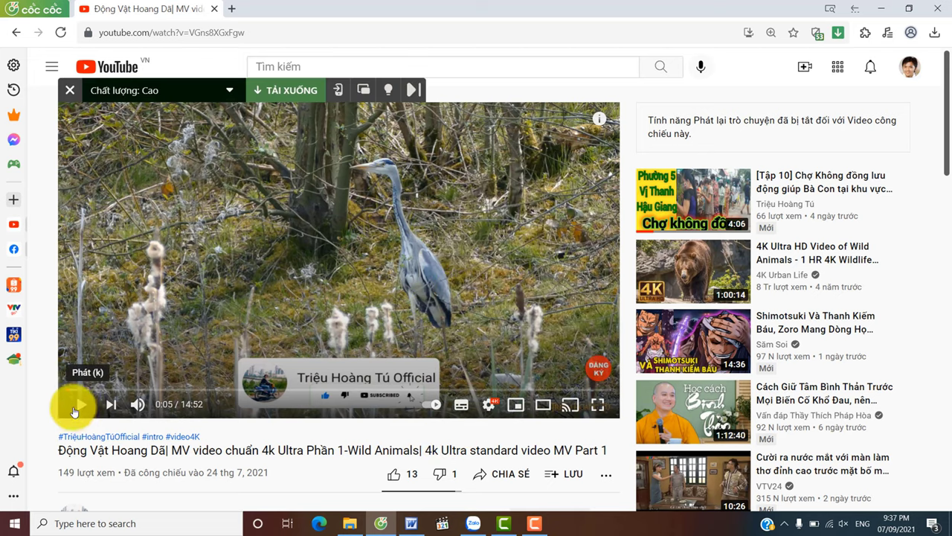
{"action": "scroll", "coordinate": [446, 372], "scroll_direction": "down", "scroll_amount": 3}
{"action": "scroll", "coordinate": [506, 416], "scroll_direction": "up", "scroll_amount": 3}
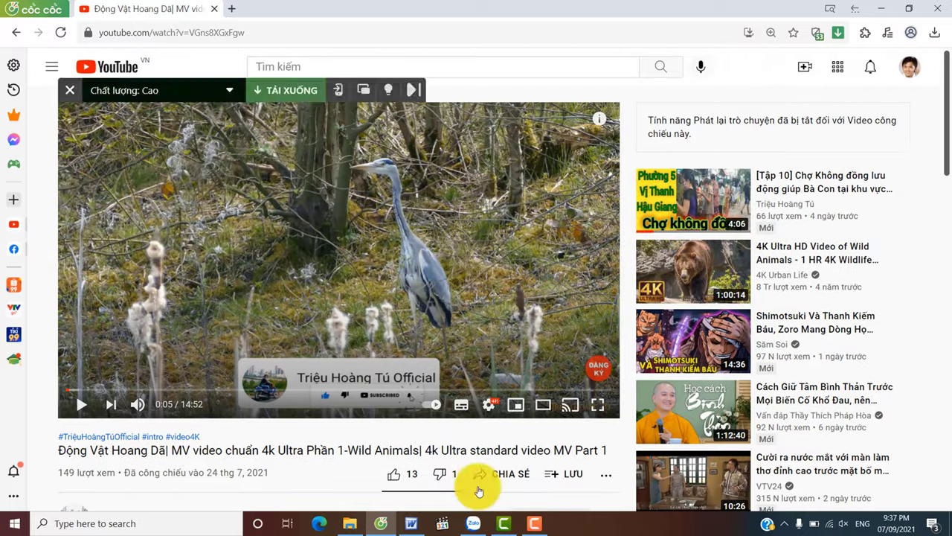
{"action": "left_click", "coordinate": [504, 523]}
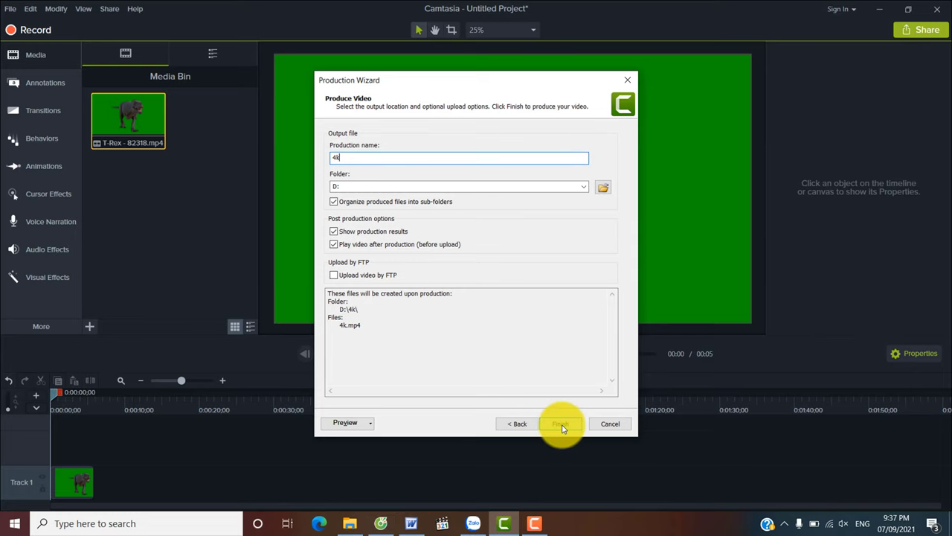